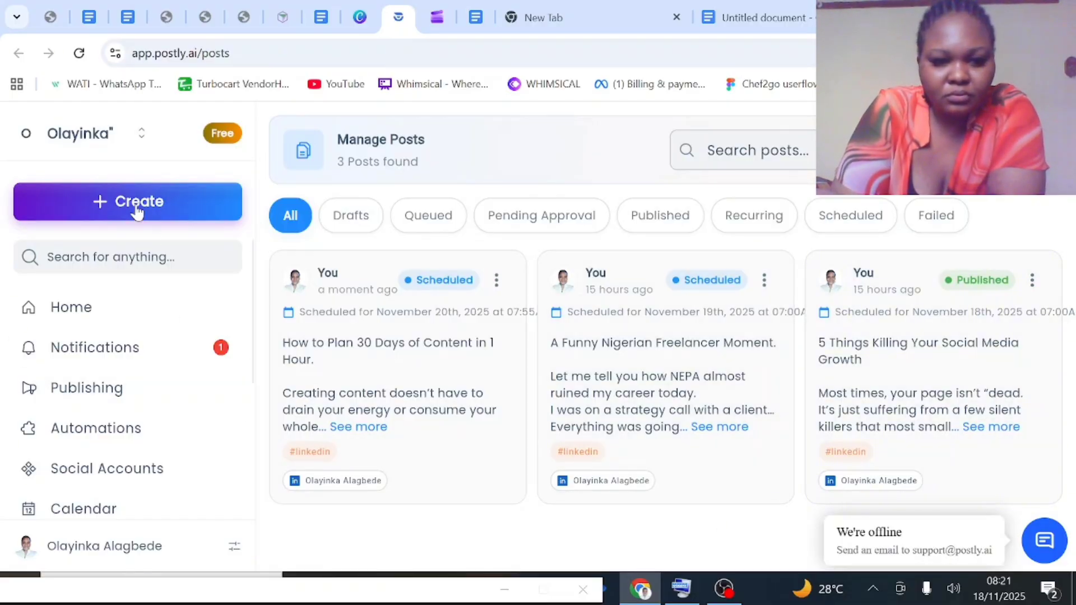
- Start a new post in Postly and copy the "7 Post Ideas Any Business Can Use" topic and its text from the Google Docs content plan
{"action": "left_click", "coordinate": [136, 207]}
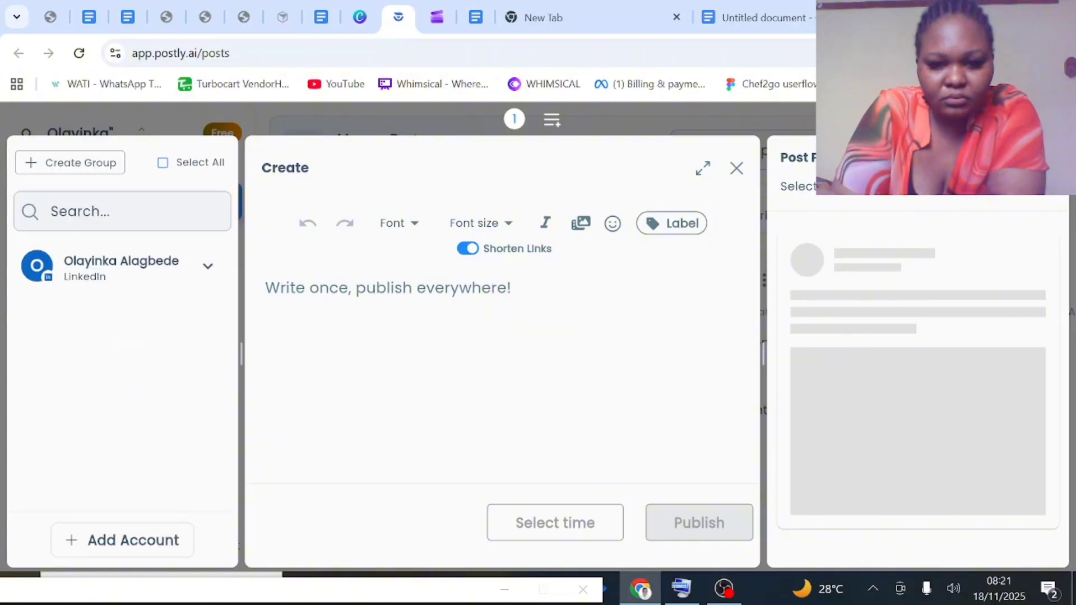
{"action": "left_click", "coordinate": [750, 28]}
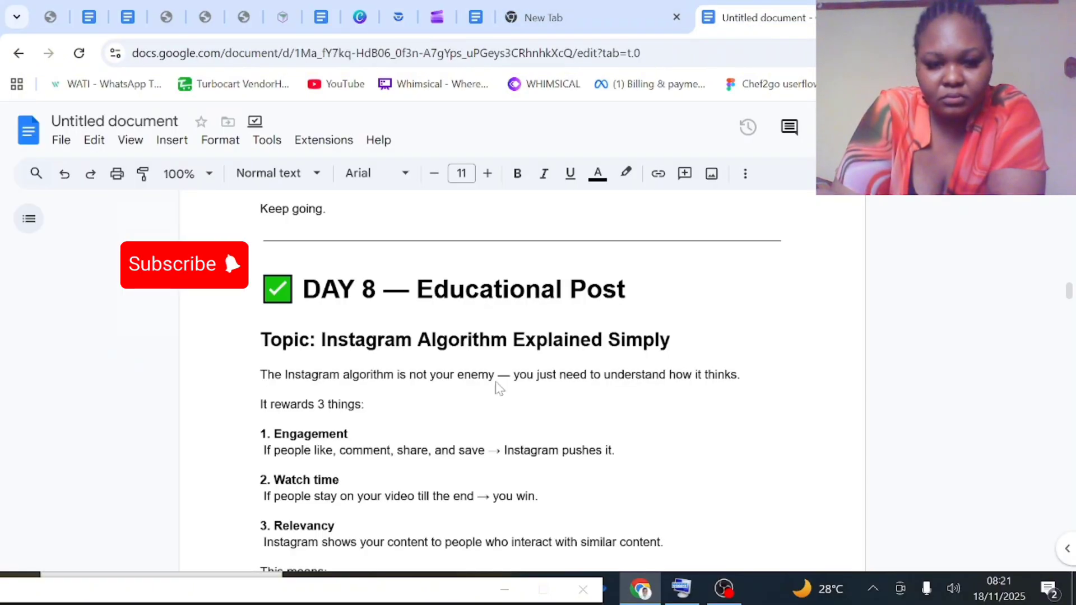
{"action": "scroll", "coordinate": [498, 384], "scroll_direction": "up", "scroll_amount": 15}
{"action": "scroll", "coordinate": [469, 408], "scroll_direction": "up", "scroll_amount": 15}
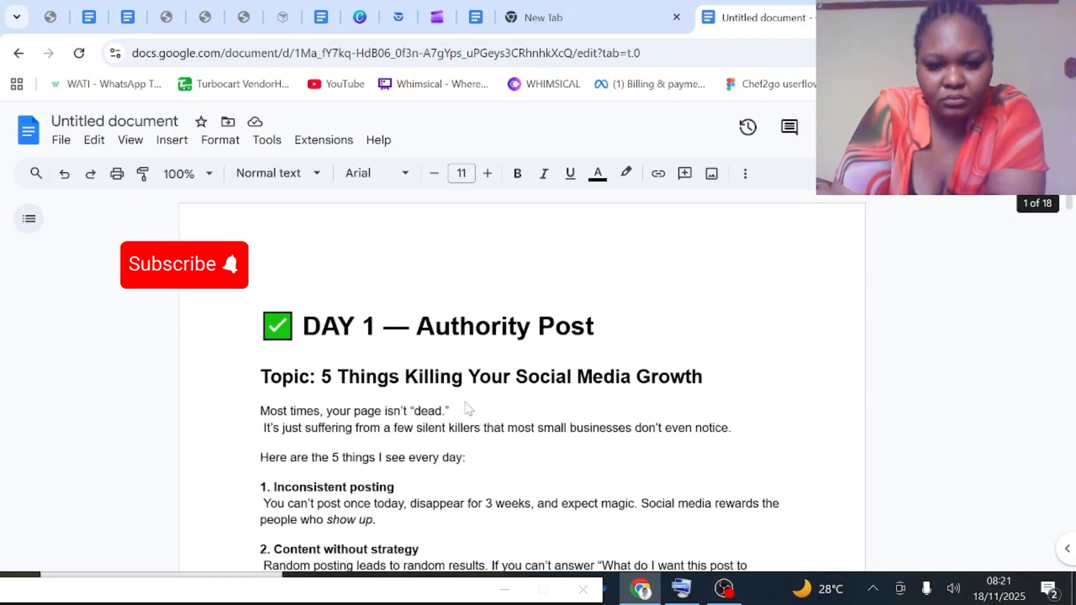
{"action": "scroll", "coordinate": [469, 408], "scroll_direction": "down", "scroll_amount": 14}
{"action": "scroll", "coordinate": [469, 408], "scroll_direction": "down", "scroll_amount": 15}
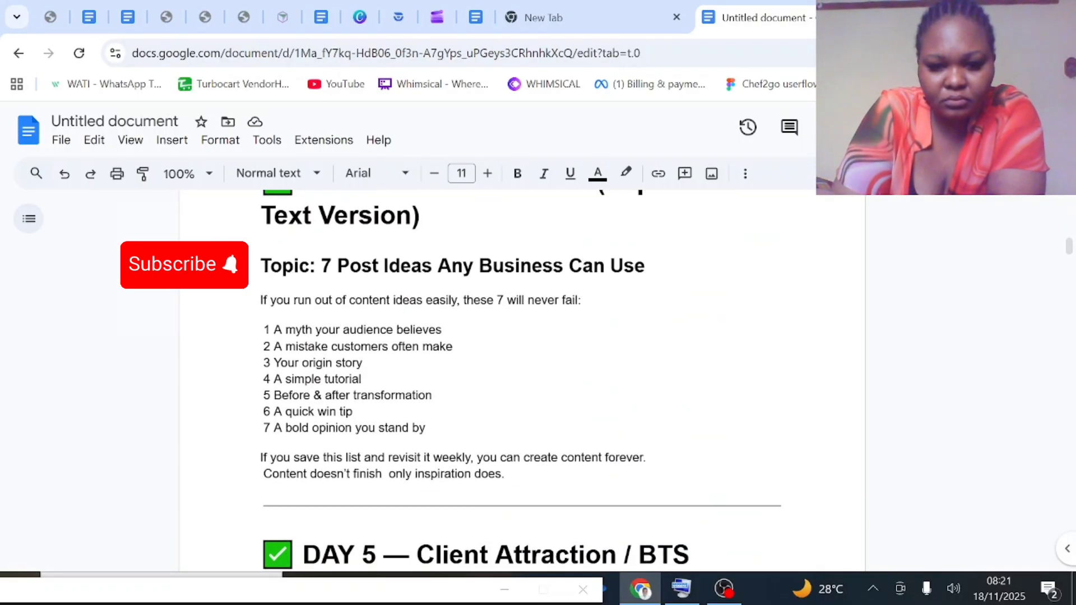
{"action": "left_click_drag", "start_coordinate": [507, 476], "coordinate": [261, 265]}
{"action": "key", "text": "ctrl+c"}
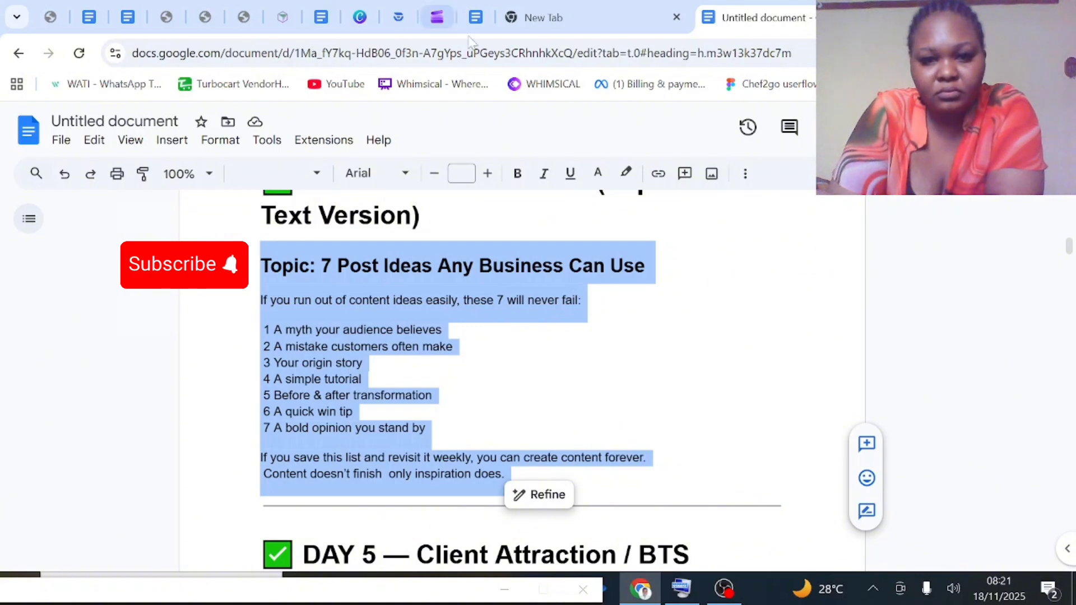
- Paste the copied text into the new Postly post and separate the title, intro, numbered list and closing paragraph with blank lines
{"action": "left_click", "coordinate": [398, 18]}
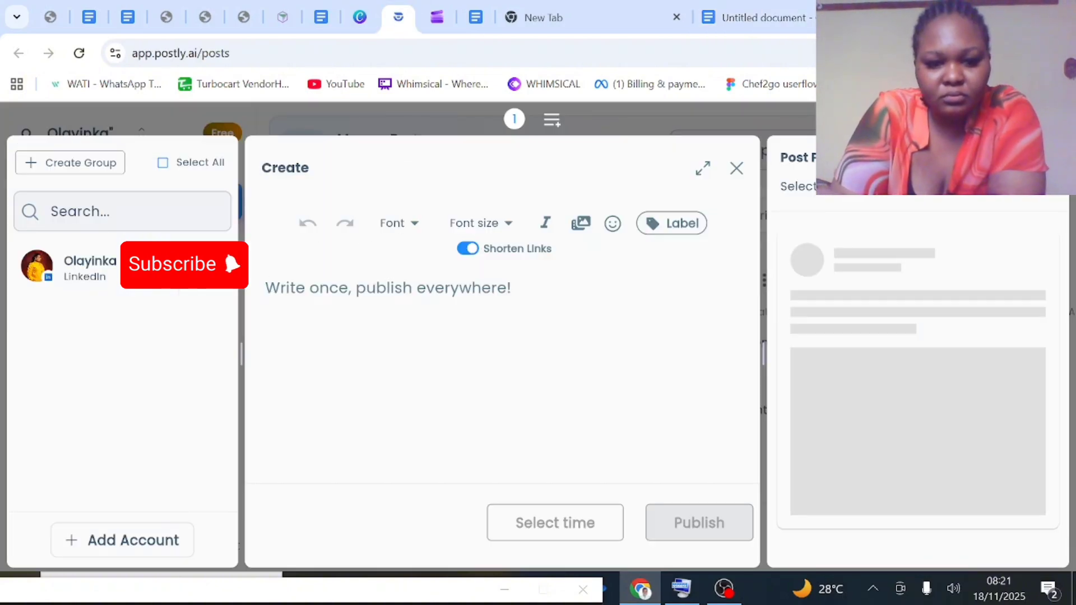
{"action": "right_click", "coordinate": [275, 289]}
{"action": "left_click", "coordinate": [305, 382]}
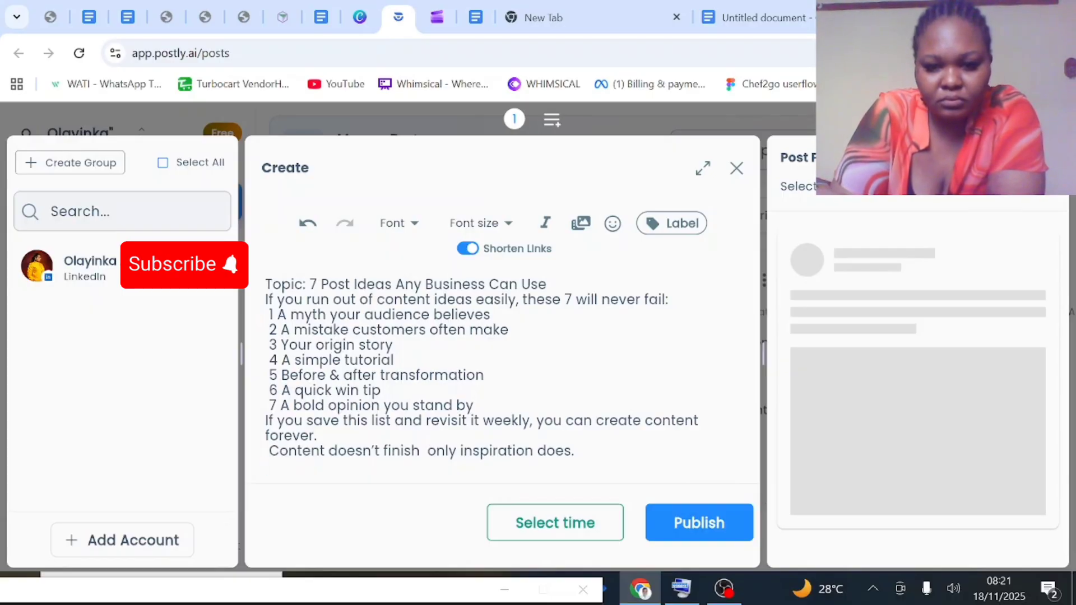
{"action": "key", "text": "Return"}
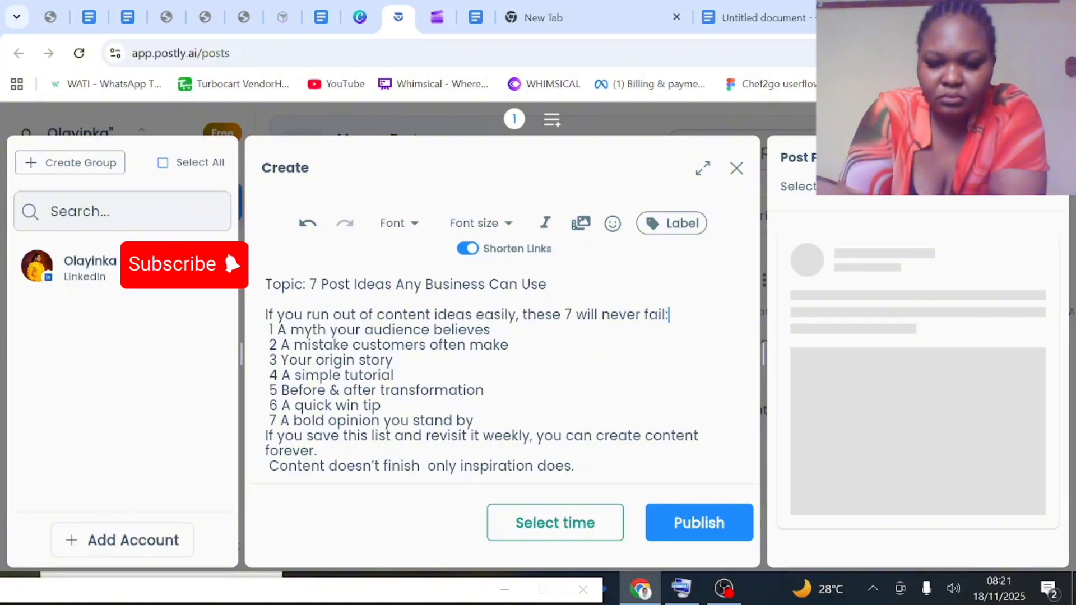
{"action": "key", "text": "Return"}
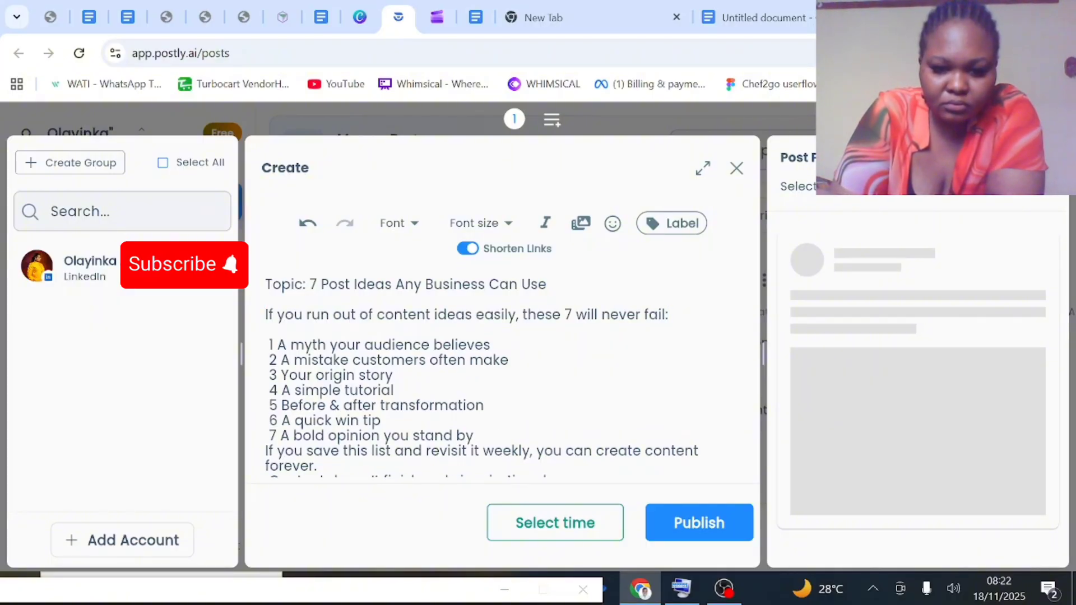
{"action": "key", "text": "Return"}
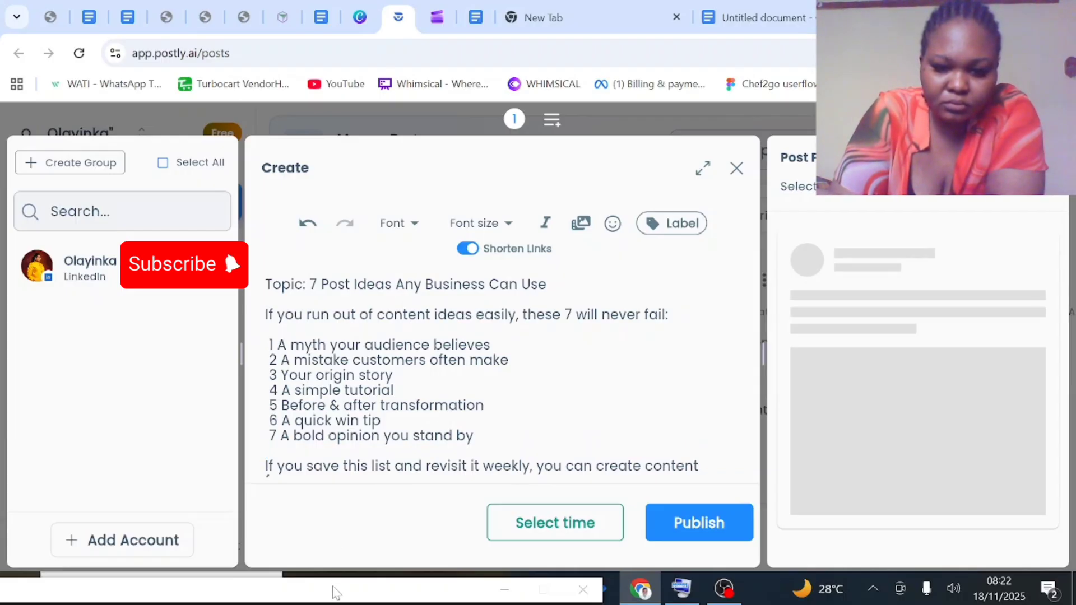
- Bring up the on-screen keyboard and add an extra space after each number in the post's list, from 1 to 7
{"action": "left_click_drag", "start_coordinate": [335, 593], "coordinate": [684, 7]}
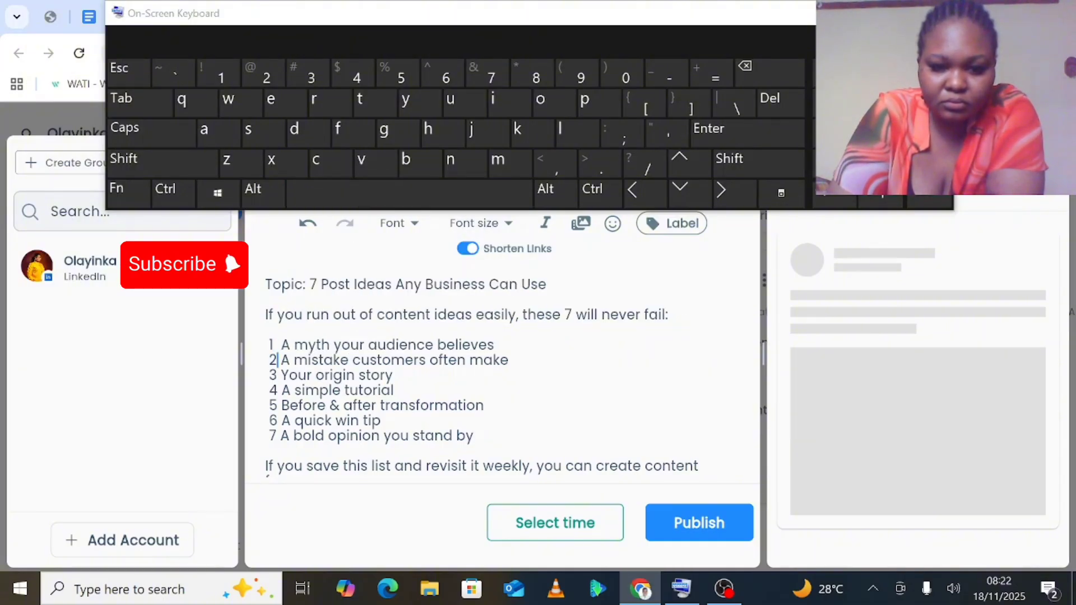
{"action": "left_click", "coordinate": [392, 195]}
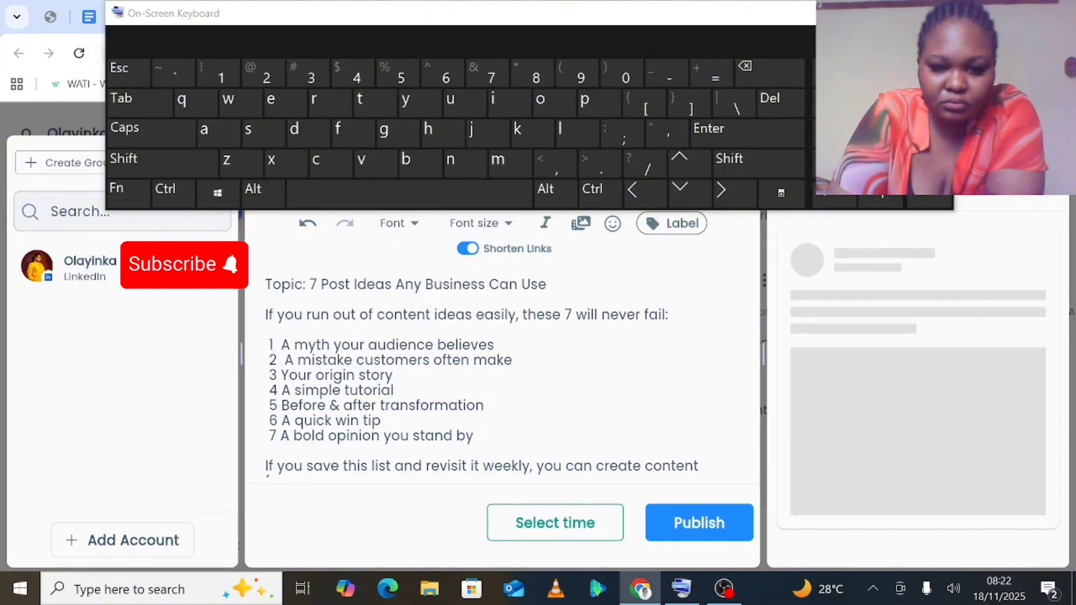
{"action": "left_click", "coordinate": [278, 375]}
{"action": "left_click", "coordinate": [401, 196]}
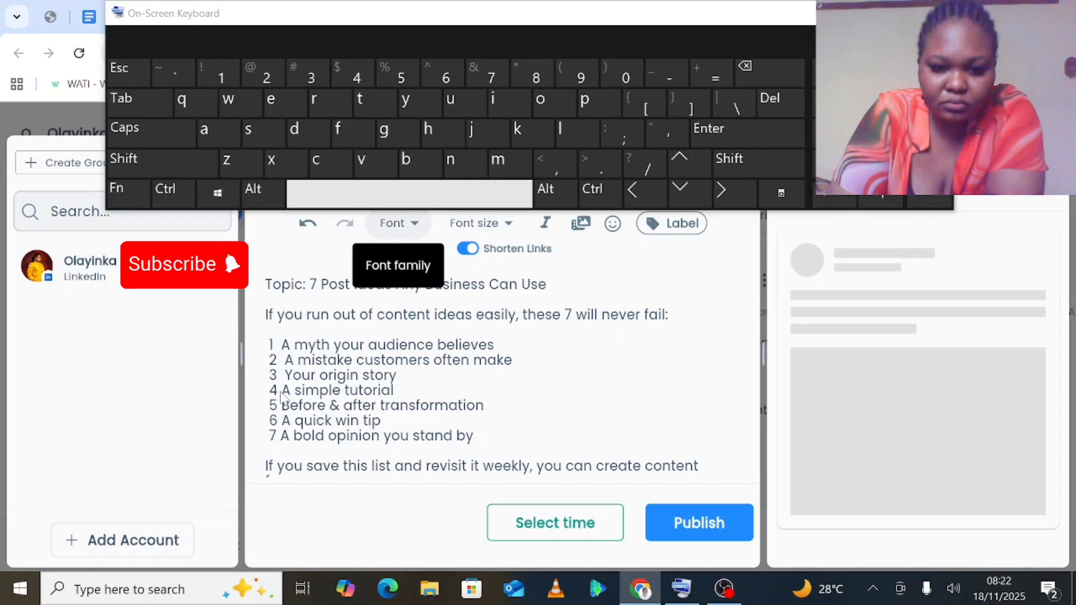
{"action": "left_click", "coordinate": [282, 391]}
{"action": "left_click", "coordinate": [393, 195]}
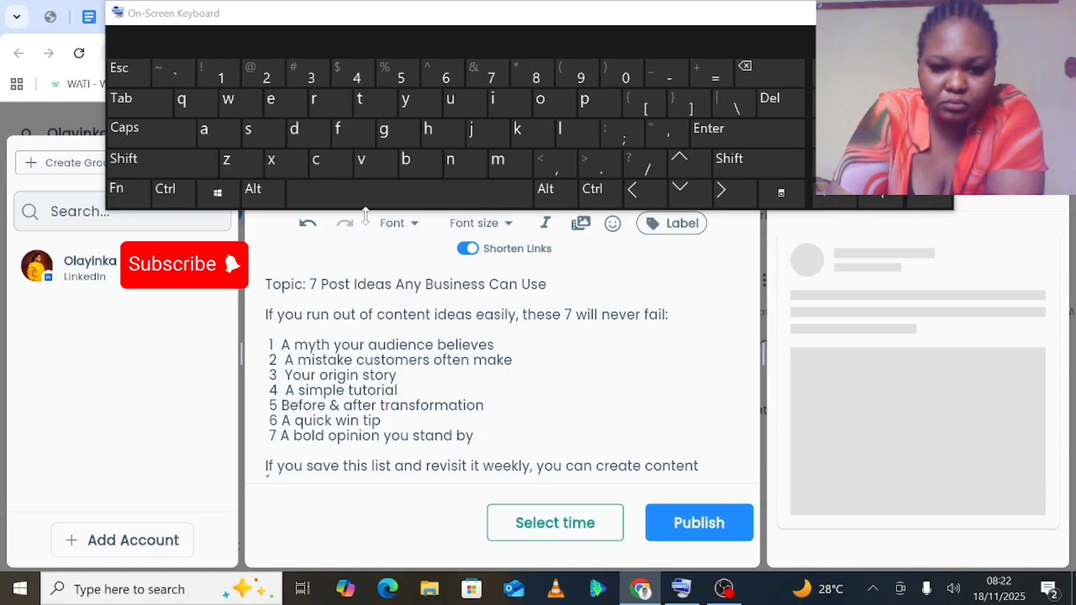
{"action": "left_click", "coordinate": [396, 197]}
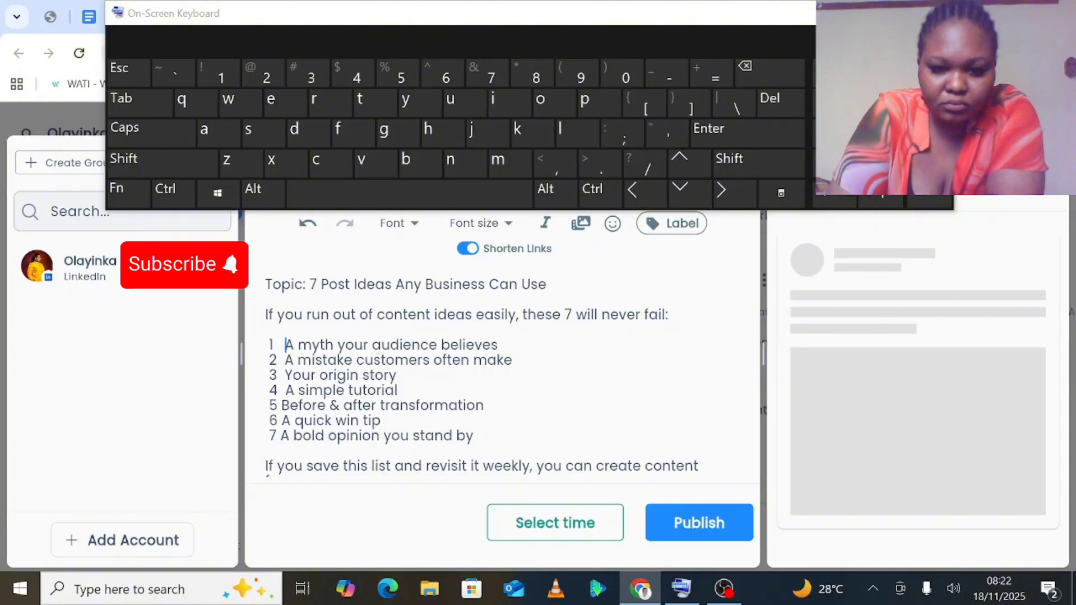
{"action": "left_click", "coordinate": [393, 195]}
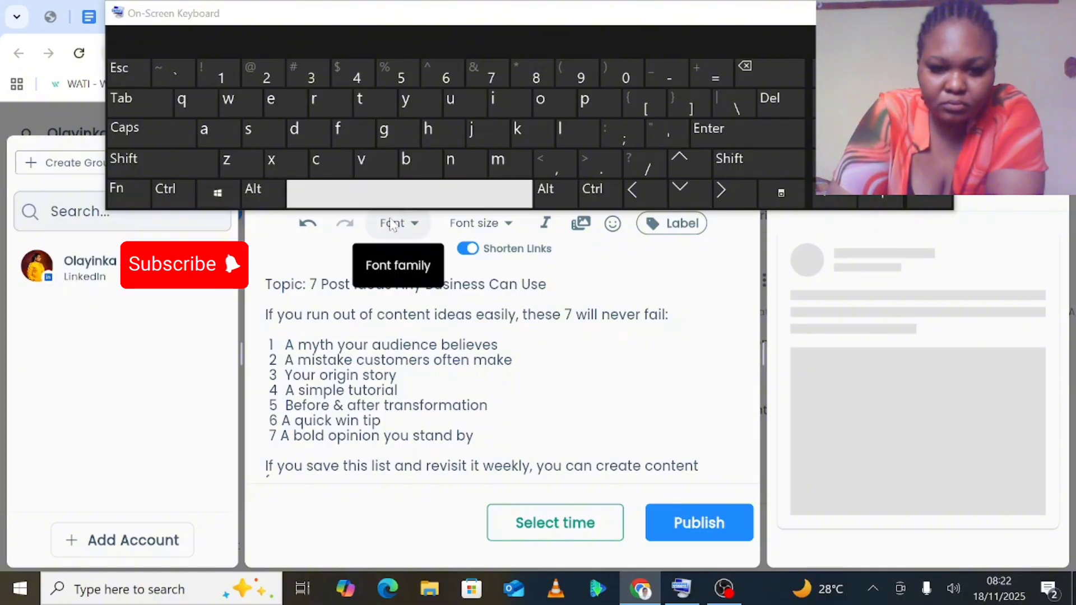
{"action": "left_click", "coordinate": [283, 420]}
{"action": "left_click", "coordinate": [401, 192]}
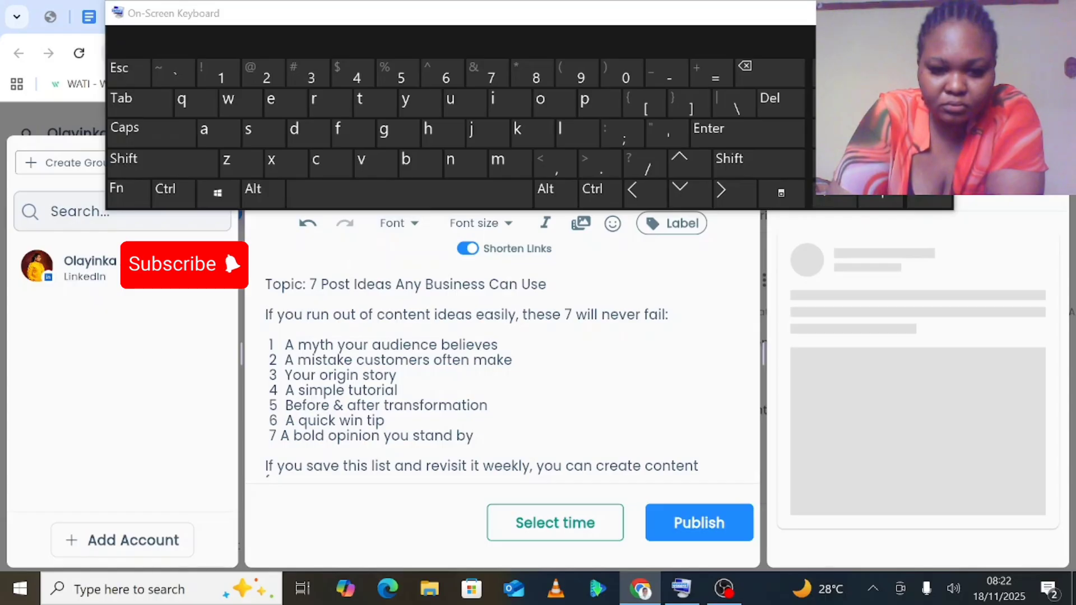
{"action": "left_click", "coordinate": [408, 199]}
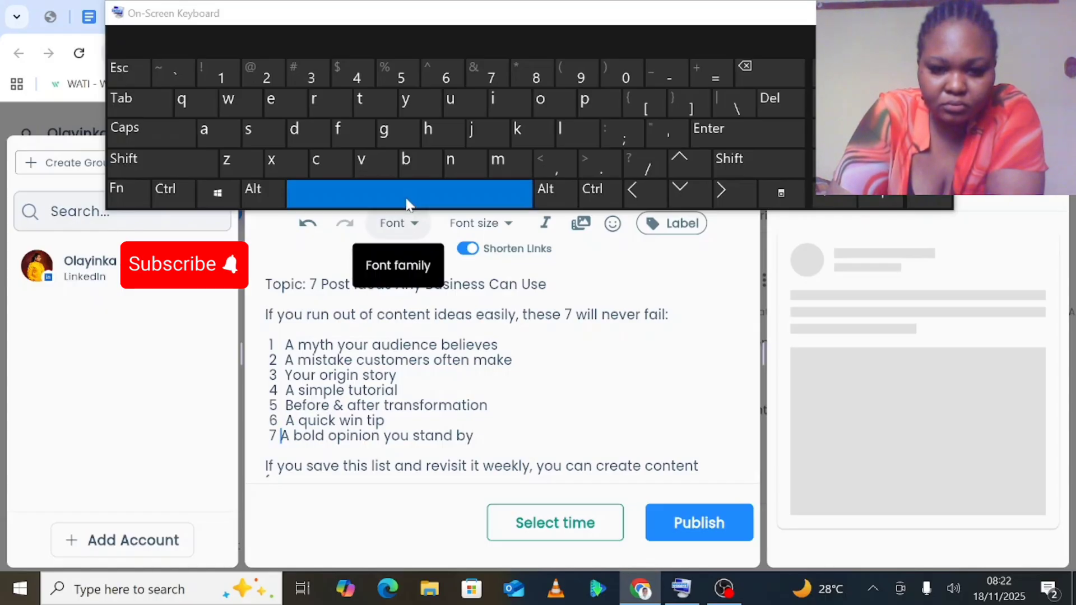
- Remove the leading space before "Content doesn't finish only inspiration does." and keep that sentence on its own line
{"action": "scroll", "coordinate": [482, 365], "scroll_direction": "down", "scroll_amount": 1}
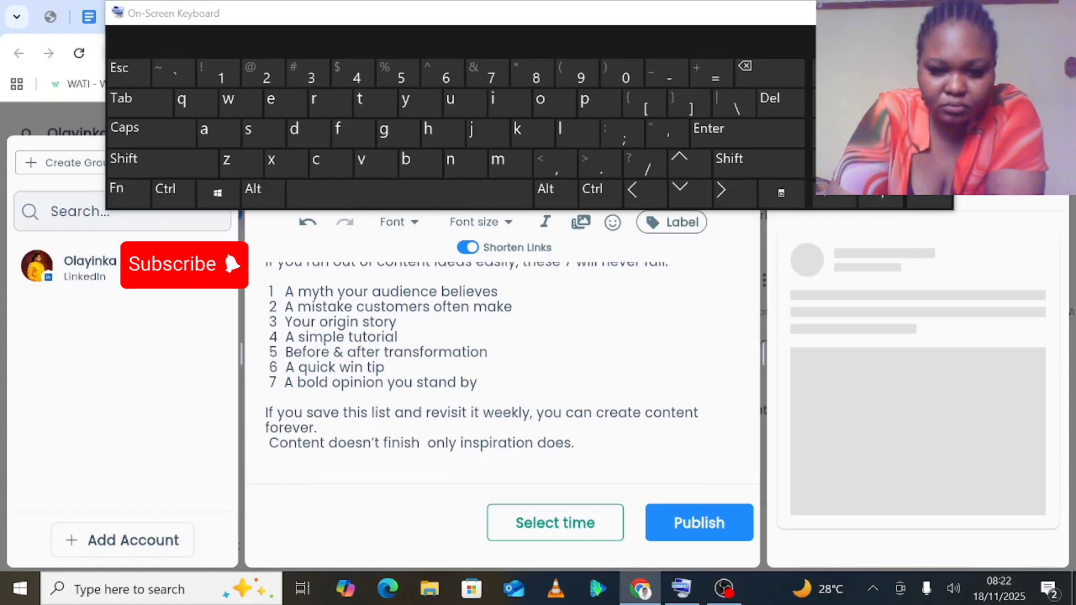
{"action": "left_click", "coordinate": [765, 81]}
{"action": "left_click", "coordinate": [766, 81]}
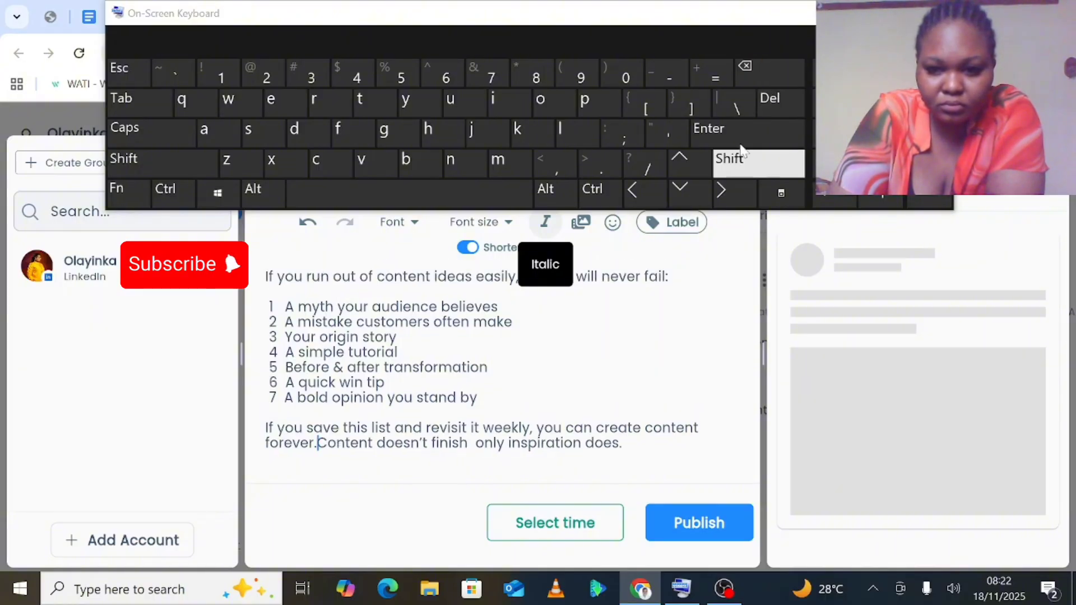
{"action": "left_click", "coordinate": [735, 128]}
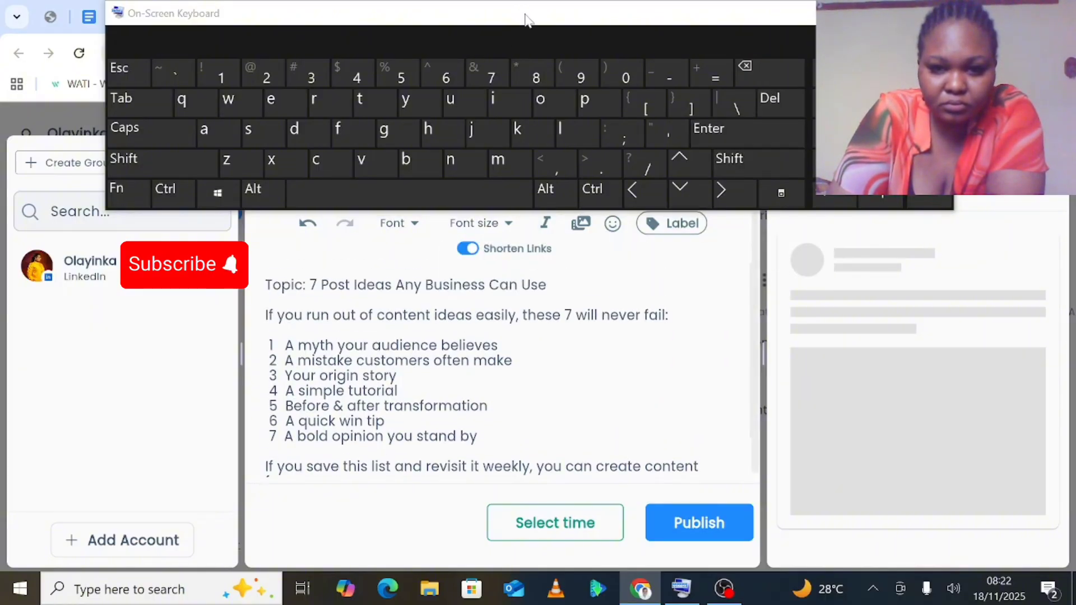
{"action": "left_click_drag", "start_coordinate": [524, 24], "coordinate": [469, 441]}
{"action": "scroll", "coordinate": [420, 415], "scroll_direction": "down", "scroll_amount": 1}
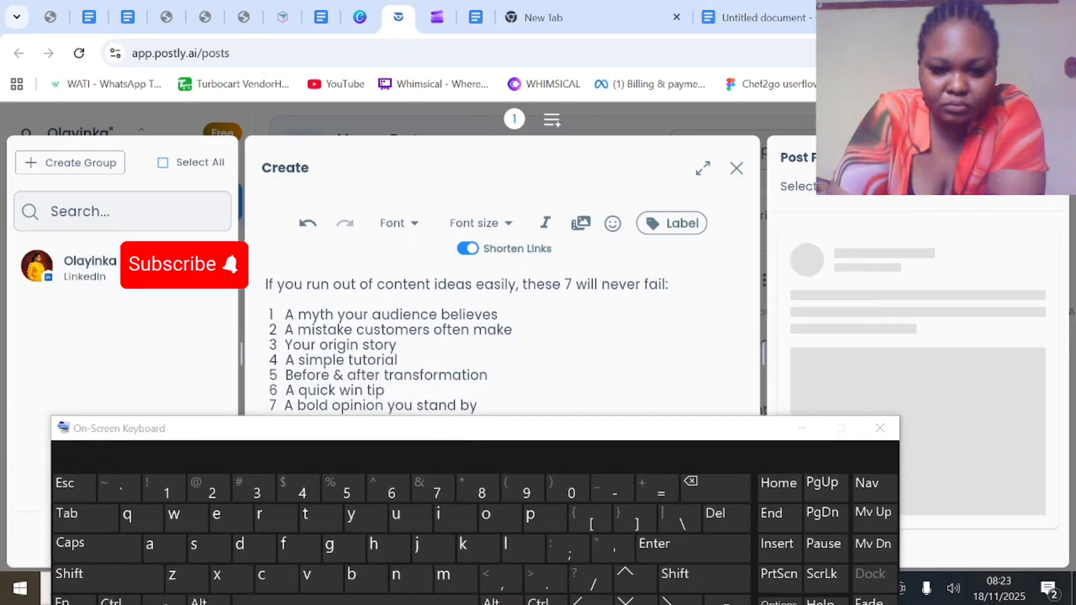
{"action": "left_click", "coordinate": [314, 601]}
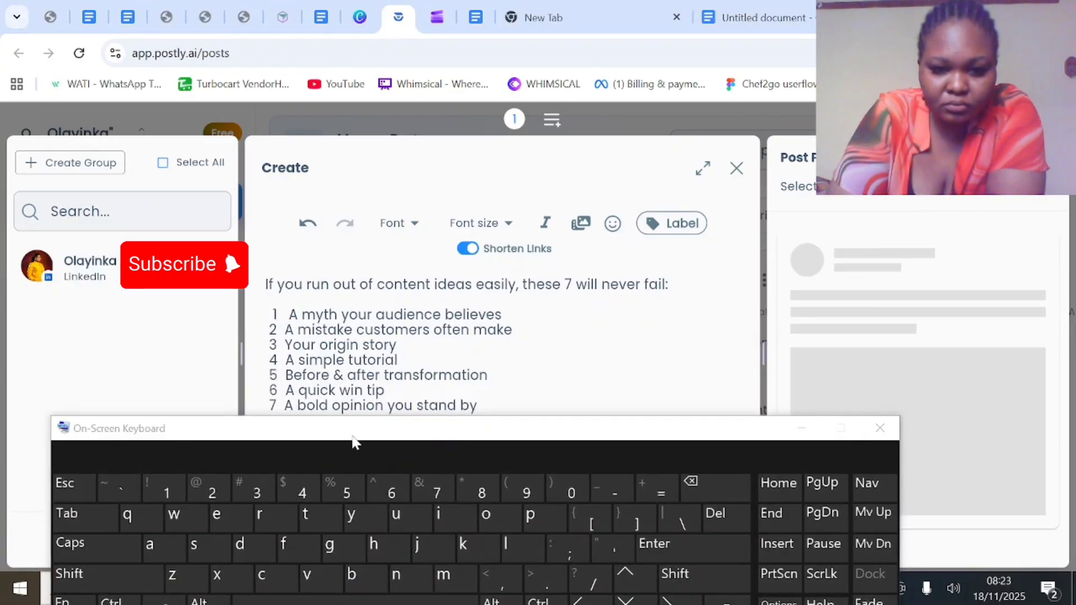
{"action": "left_click", "coordinate": [716, 488]}
{"action": "left_click", "coordinate": [716, 488]}
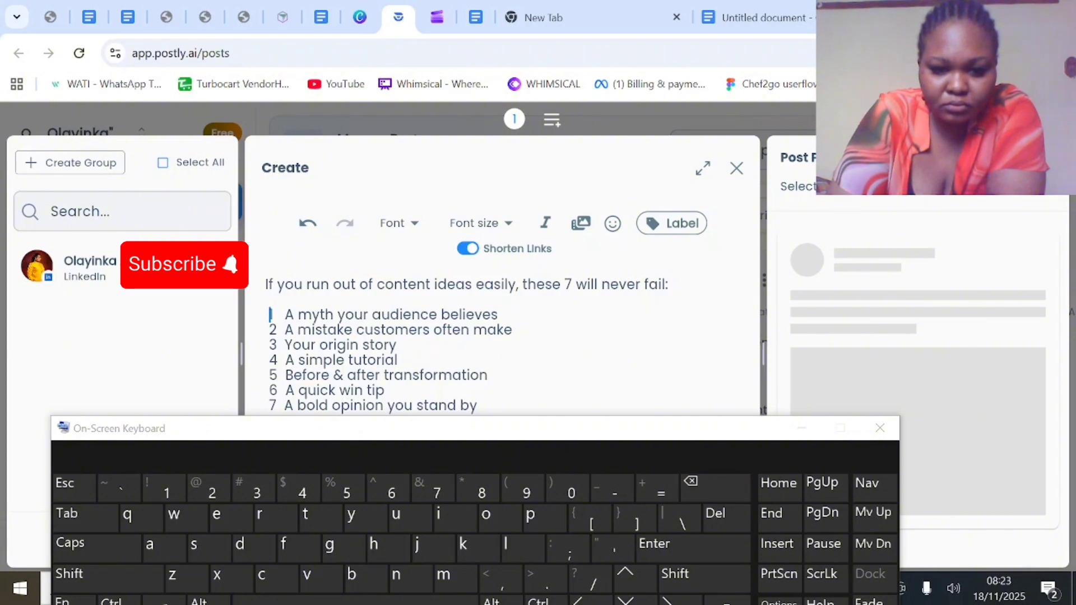
- Move the on-screen keyboard out of the way and select the LinkedIn profile as the post's publishing destination
{"action": "left_click_drag", "start_coordinate": [297, 432], "coordinate": [284, 601]}
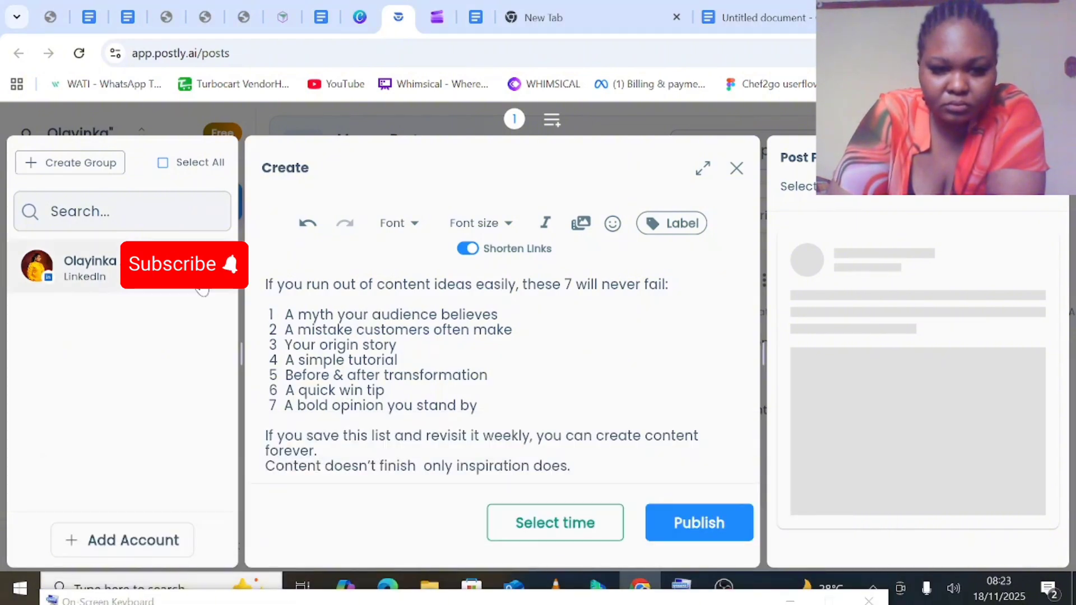
{"action": "left_click", "coordinate": [185, 283]}
{"action": "left_click", "coordinate": [188, 319]}
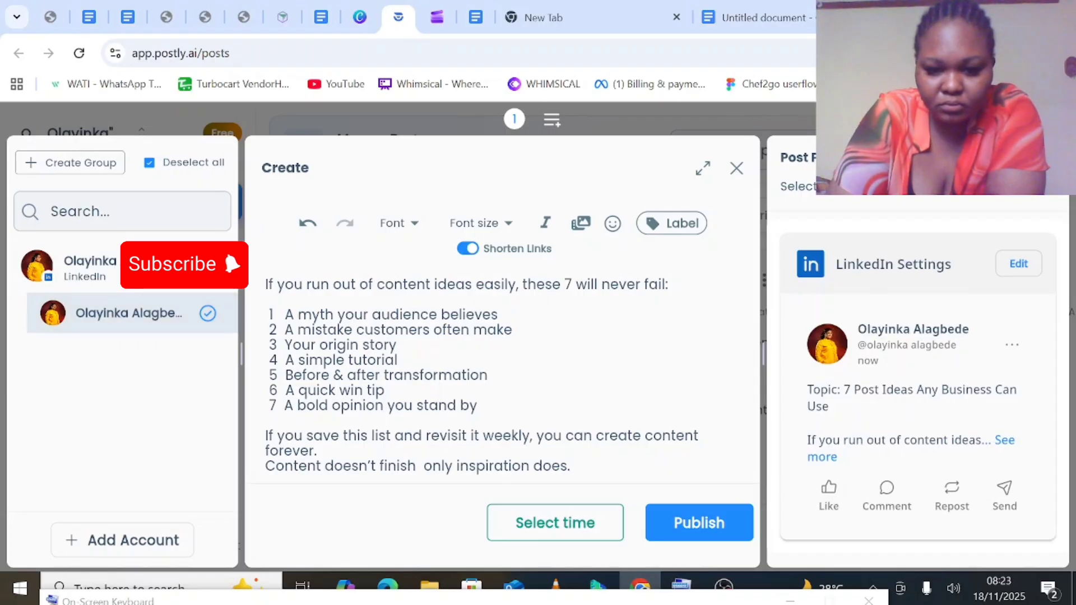
- Set the post's schedule to November 21, 2025 at 7:00 AM
{"action": "scroll", "coordinate": [516, 519], "scroll_direction": "down", "scroll_amount": 1}
{"action": "left_click", "coordinate": [550, 521]}
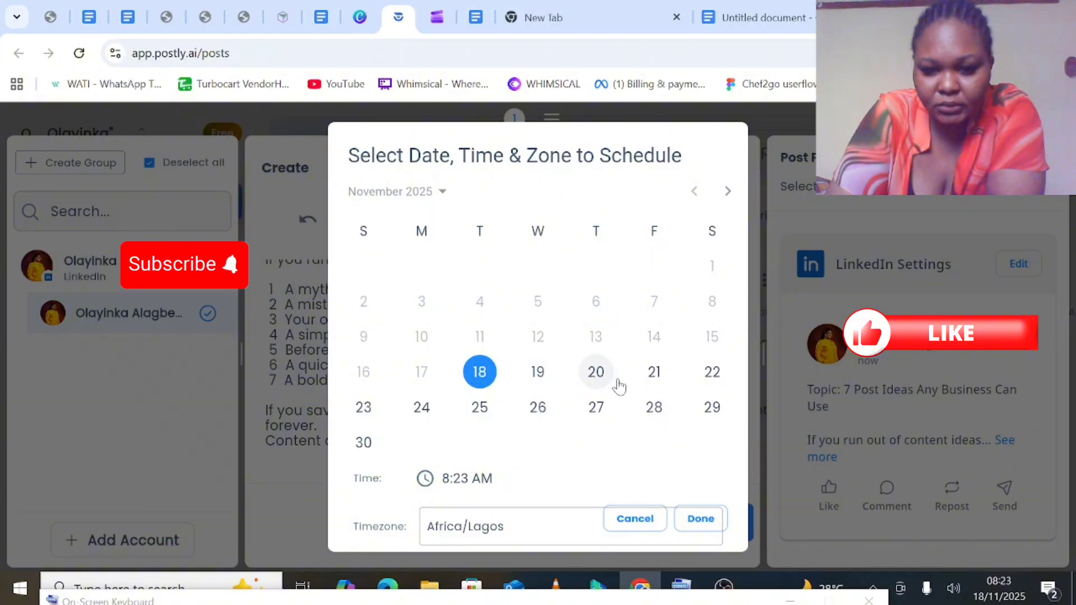
{"action": "left_click", "coordinate": [655, 372]}
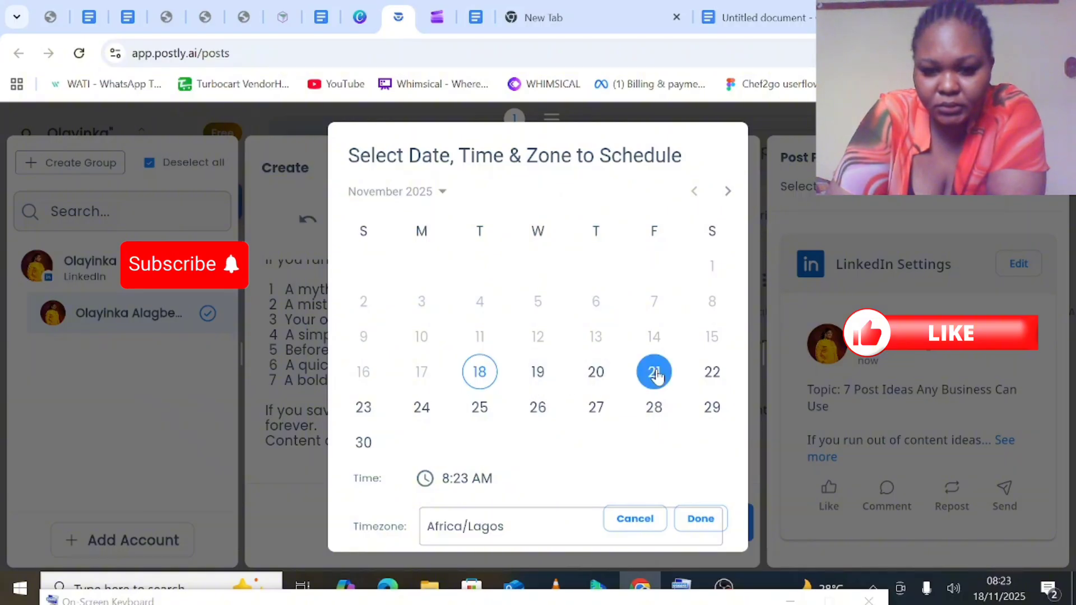
{"action": "left_click", "coordinate": [474, 487]}
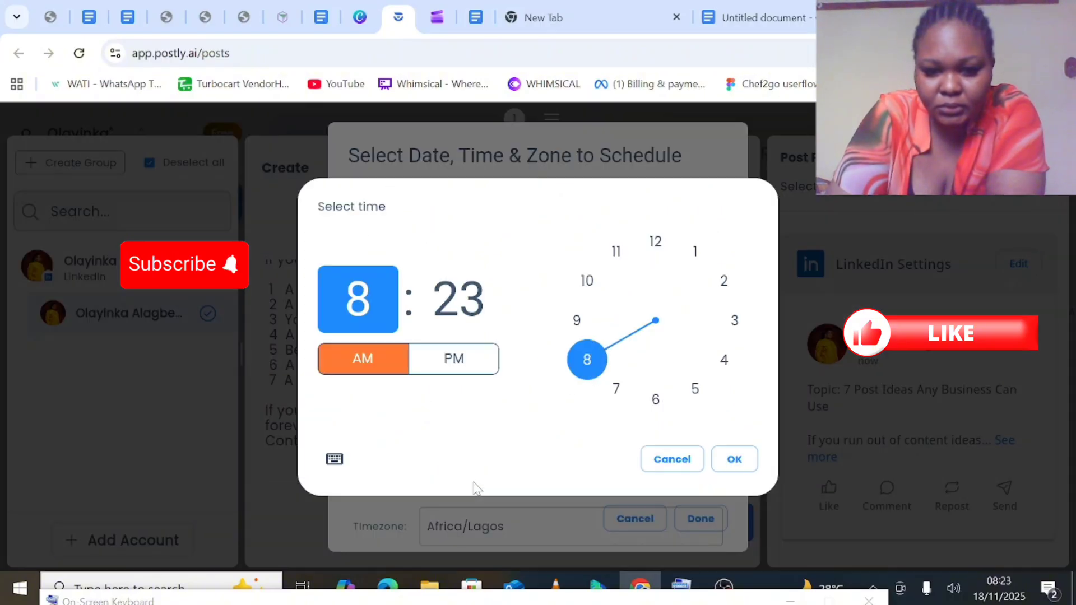
{"action": "left_click", "coordinate": [616, 389]}
{"action": "left_click", "coordinate": [661, 257]}
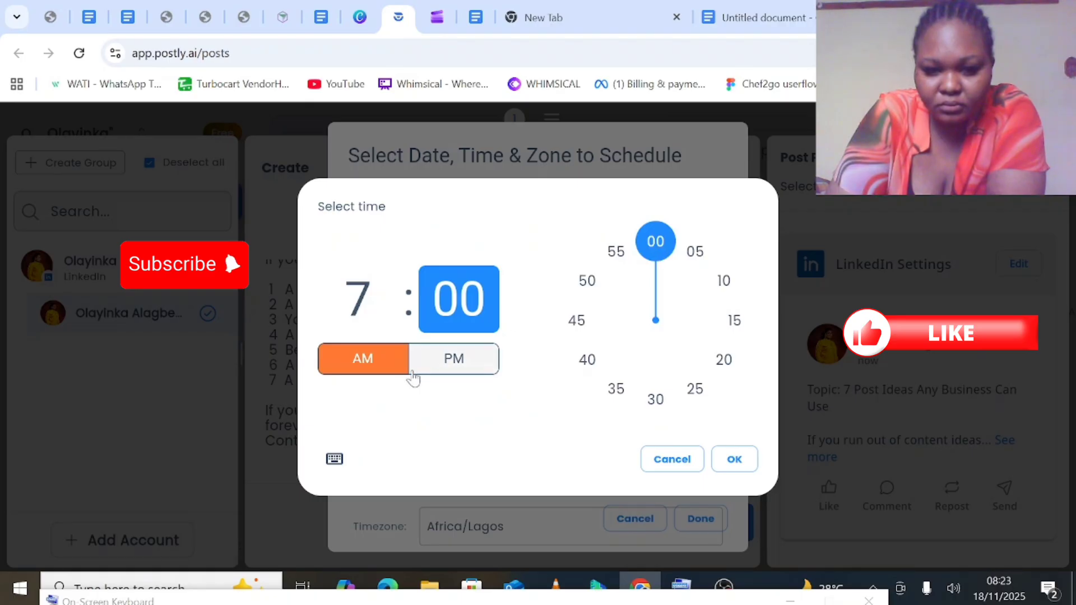
{"action": "left_click", "coordinate": [729, 458]}
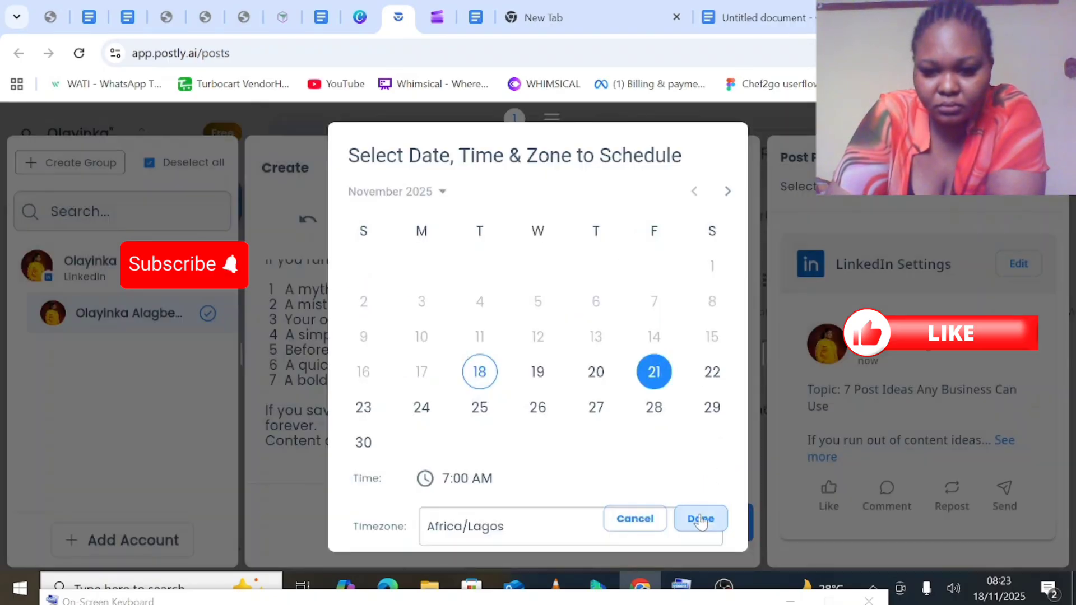
{"action": "left_click", "coordinate": [698, 519]}
- Submit the scheduled LinkedIn post, close the confirmation, and check the posts overview for the new entry
{"action": "left_click", "coordinate": [693, 525]}
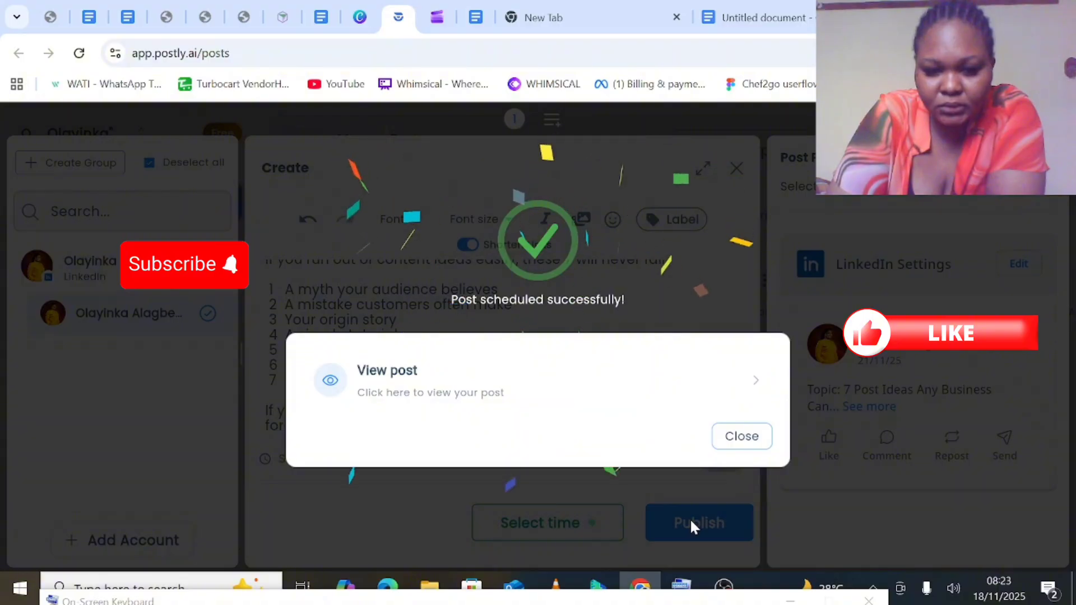
{"action": "left_click", "coordinate": [741, 437]}
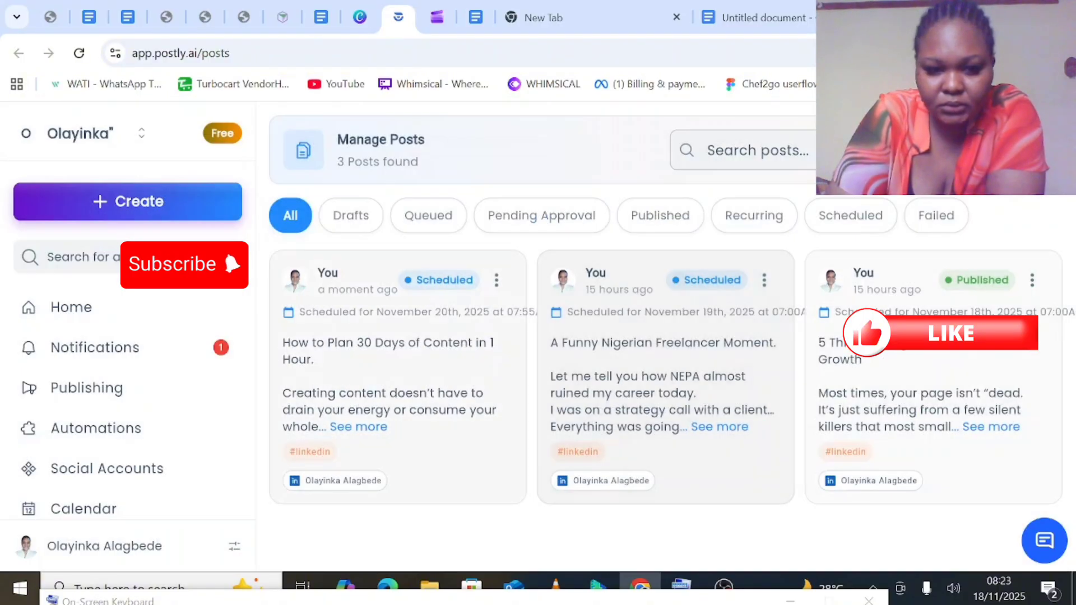
{"action": "scroll", "coordinate": [541, 453], "scroll_direction": "down", "scroll_amount": 3}
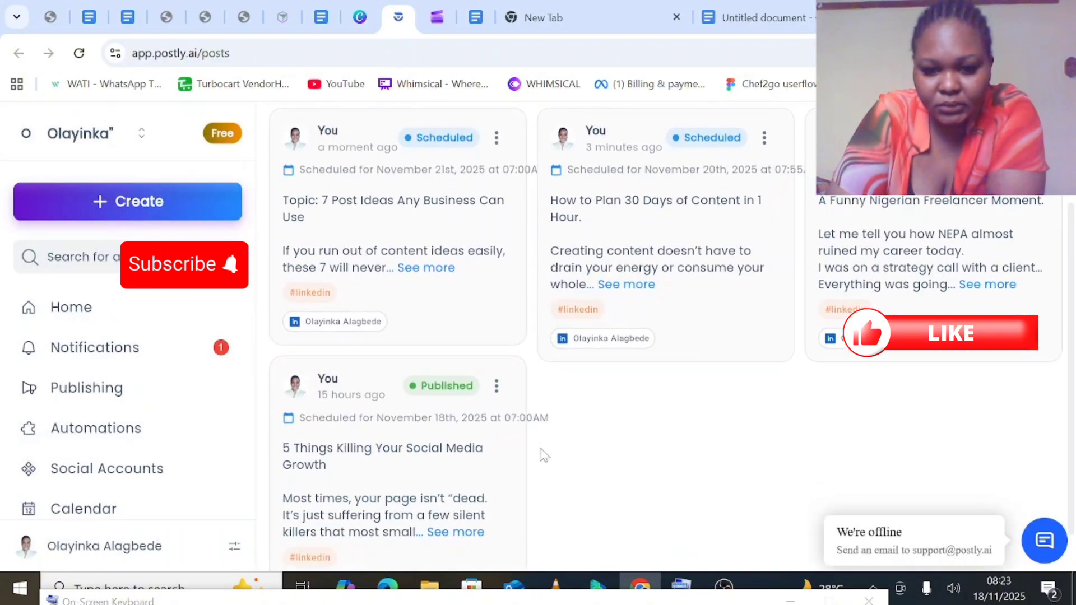
{"action": "scroll", "coordinate": [653, 350], "scroll_direction": "up", "scroll_amount": 2}
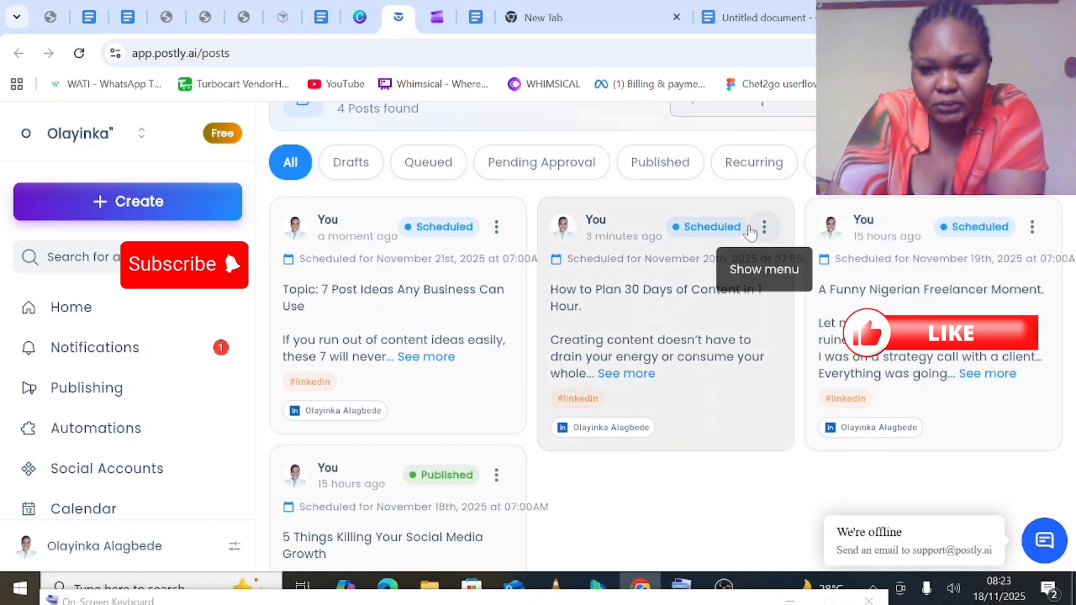
- Start a new post from the posts overview, ready for its text to be entered
{"action": "scroll", "coordinate": [493, 236], "scroll_direction": "up", "scroll_amount": 1}
{"action": "left_click", "coordinate": [197, 209]}
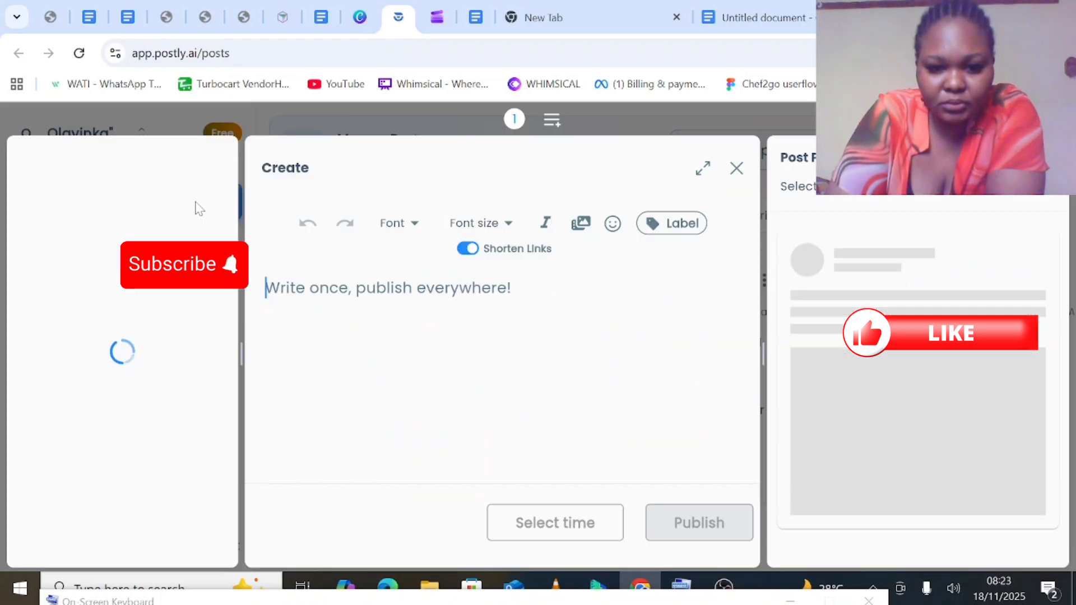
{"action": "right_click", "coordinate": [359, 301]}
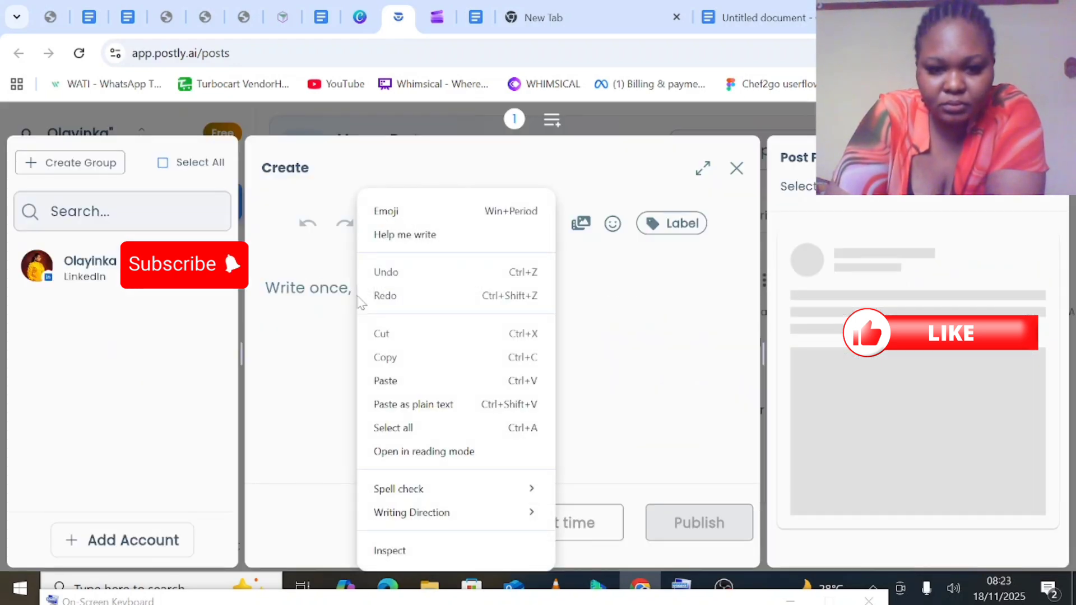
- Switch to the Google Docs content plan and copy the Day 5 post "What Social Media Managers Actually Do" with its body text
{"action": "left_click", "coordinate": [744, 23]}
{"action": "scroll", "coordinate": [521, 348], "scroll_direction": "down", "scroll_amount": 6}
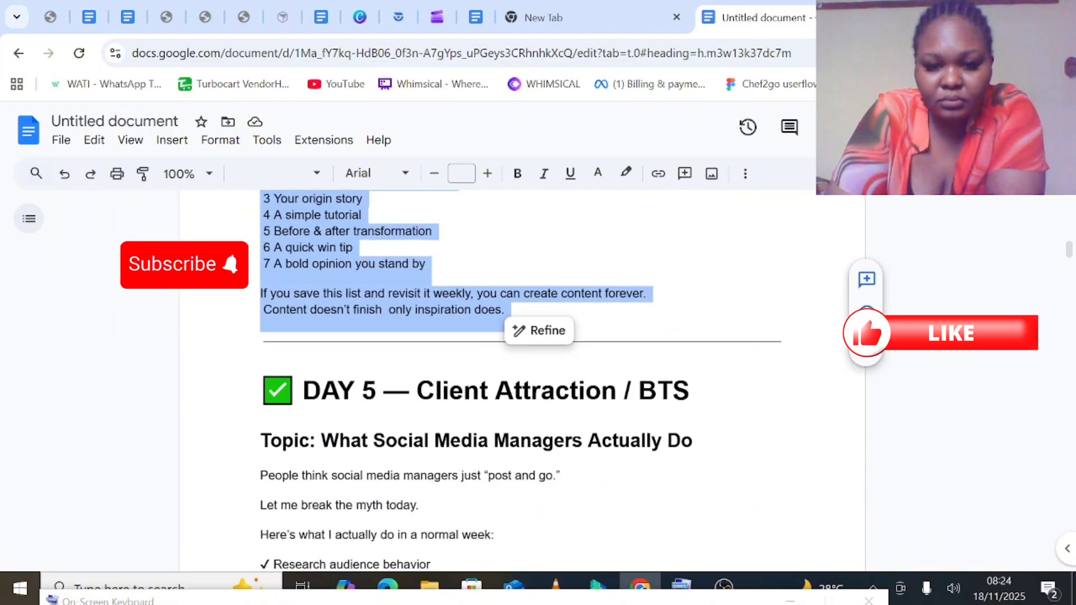
{"action": "scroll", "coordinate": [521, 348], "scroll_direction": "down", "scroll_amount": 7}
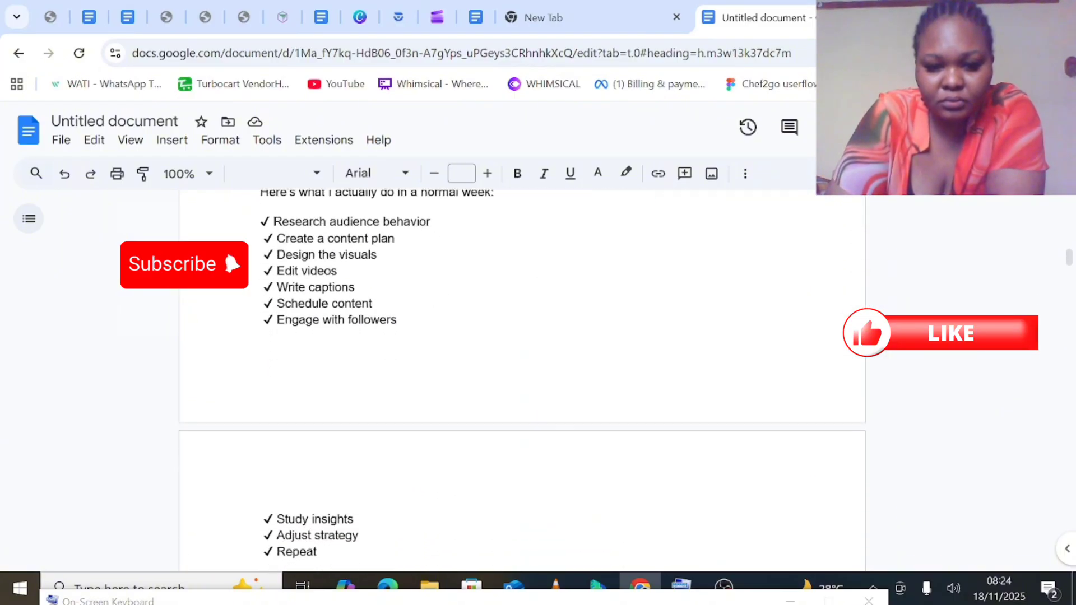
{"action": "left_click_drag", "start_coordinate": [668, 434], "coordinate": [310, 522]}
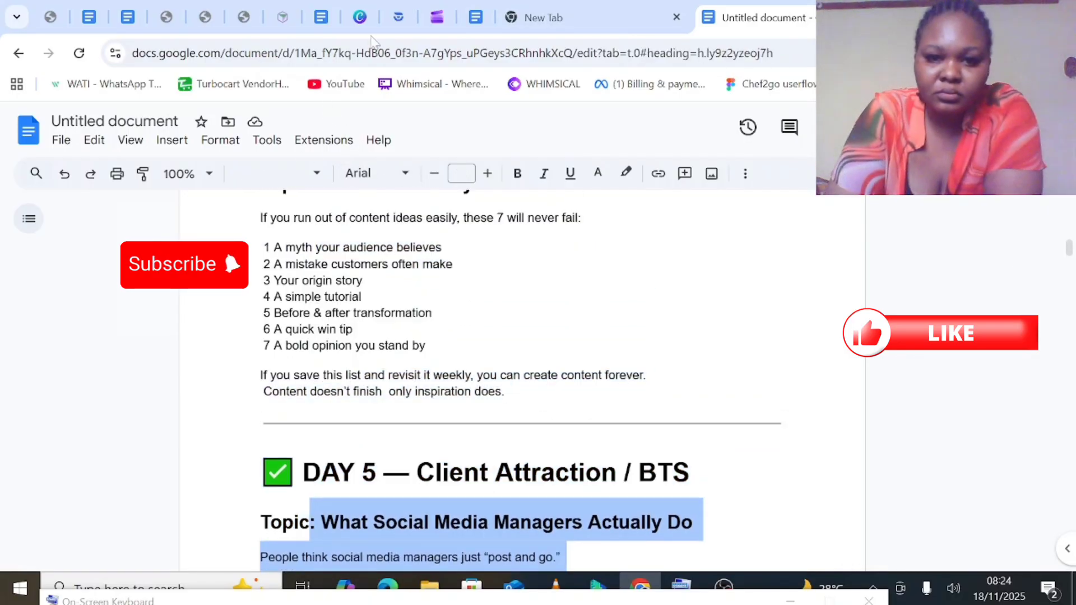
- Return to Postly and paste the copied Day 5 text into the empty post
{"action": "left_click", "coordinate": [399, 17]}
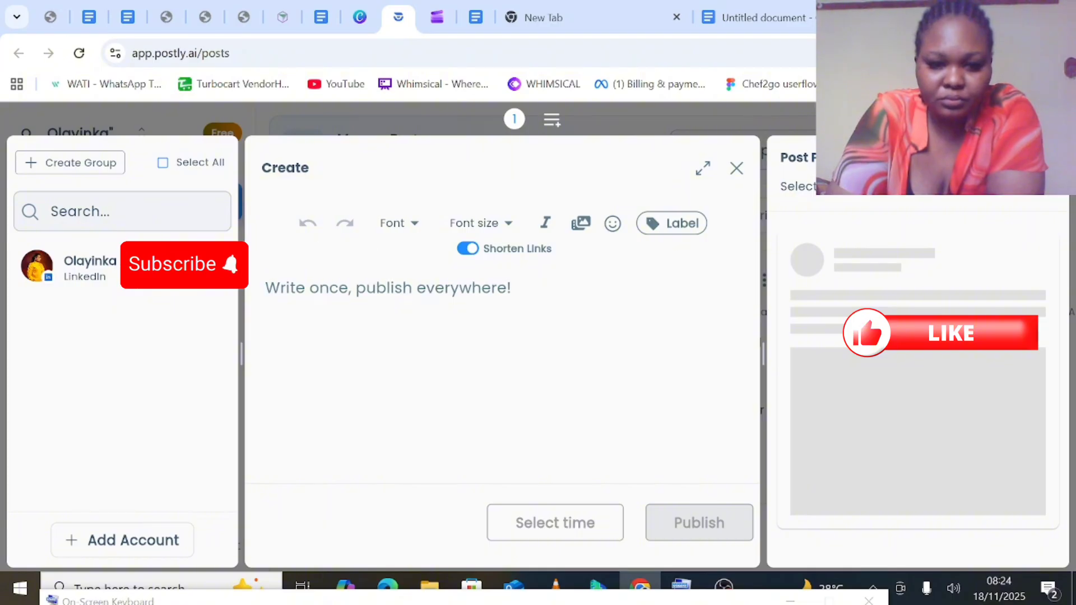
{"action": "right_click", "coordinate": [290, 297]}
{"action": "left_click", "coordinate": [316, 381]}
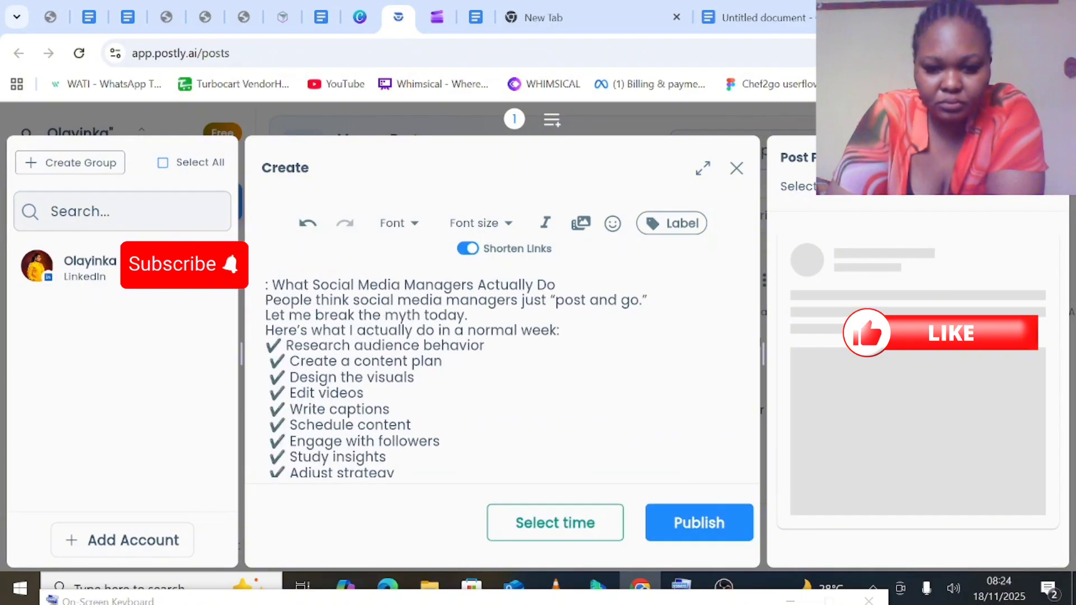
- Bring up the on-screen keyboard and remove the colon and space before "What Social Media Managers Actually Do"
{"action": "left_click_drag", "start_coordinate": [318, 604], "coordinate": [288, 467]}
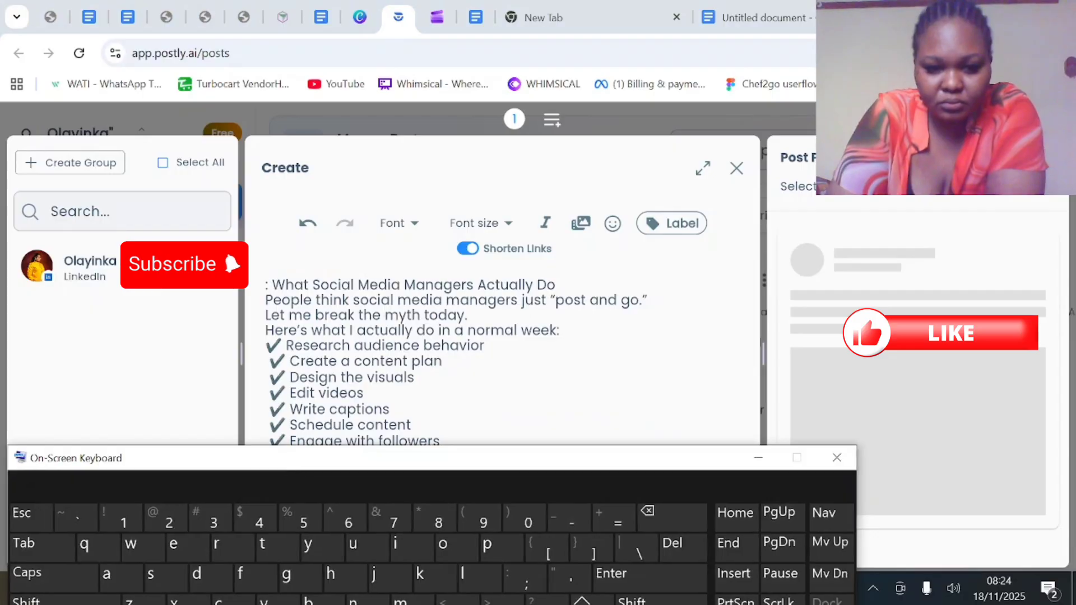
{"action": "left_click", "coordinate": [671, 521]}
{"action": "left_click", "coordinate": [671, 521]}
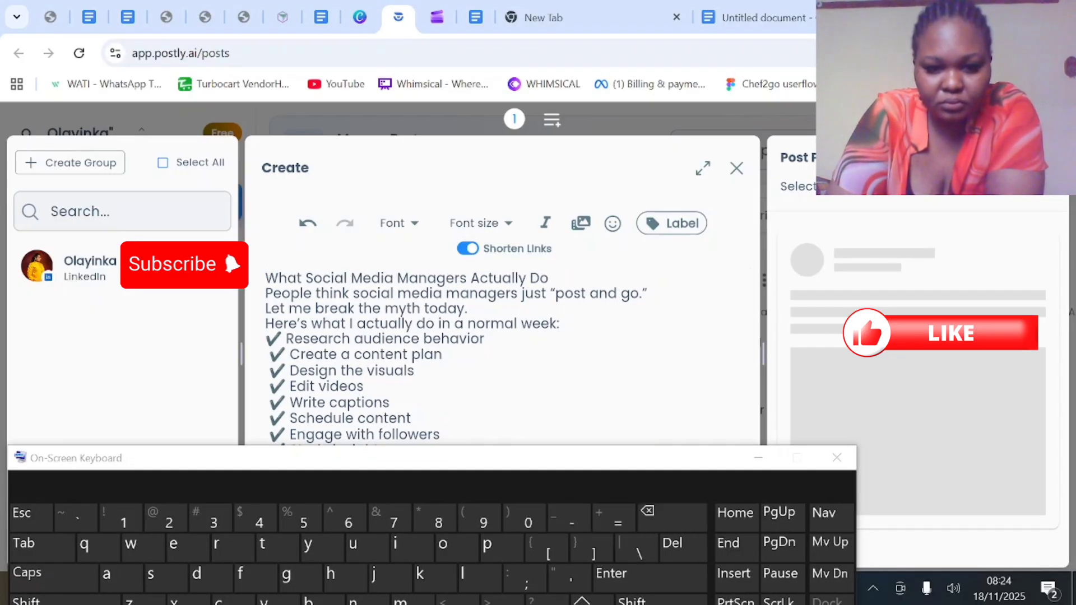
- Insert blank lines after the title, the "post and go." sentence and "Let me break the myth today.", removing the closing quote after "go."
{"action": "left_click", "coordinate": [604, 581]}
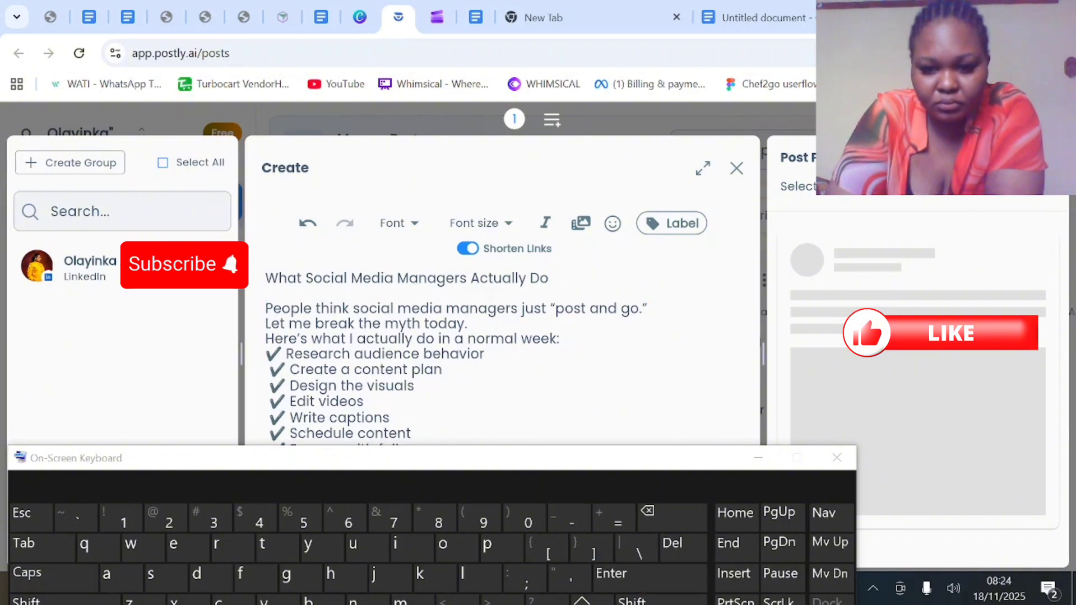
{"action": "left_click", "coordinate": [671, 522]}
{"action": "left_click", "coordinate": [611, 577]}
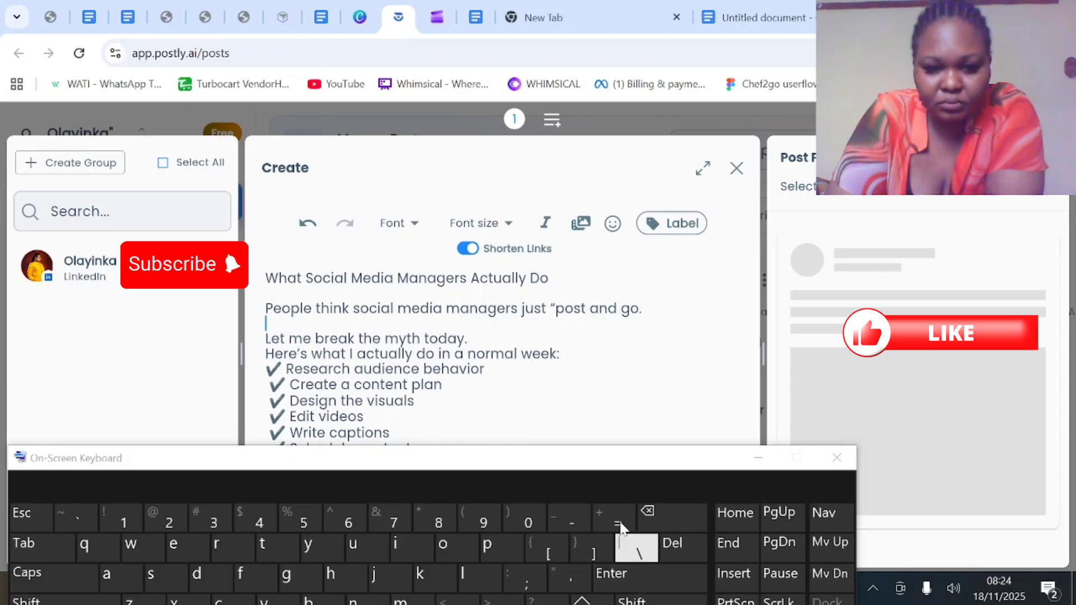
{"action": "scroll", "coordinate": [507, 354], "scroll_direction": "down", "scroll_amount": 1}
{"action": "scroll", "coordinate": [507, 354], "scroll_direction": "up", "scroll_amount": 1}
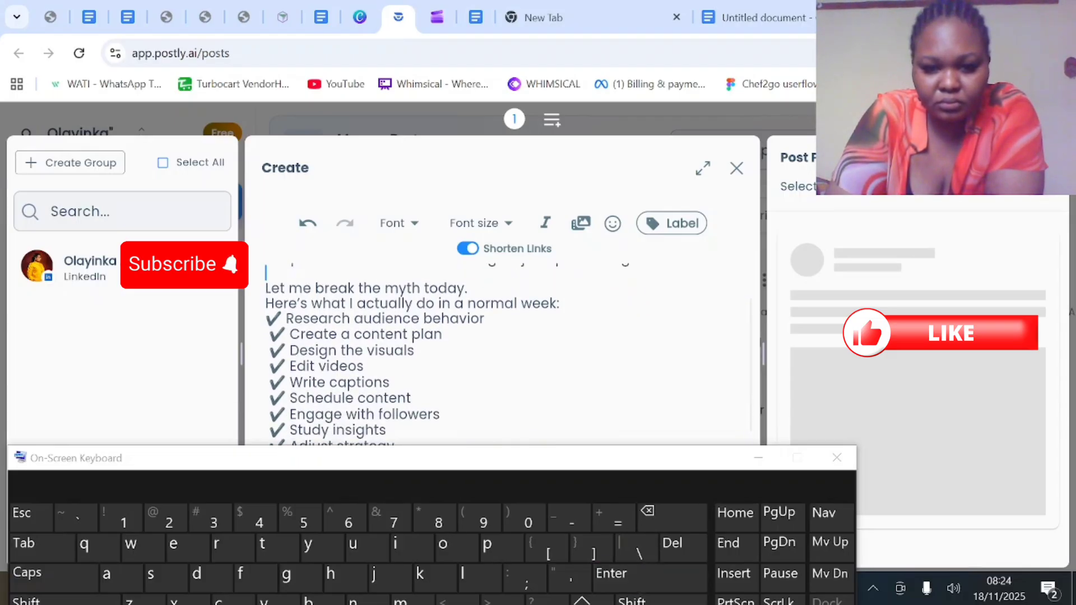
{"action": "left_click", "coordinate": [611, 577]}
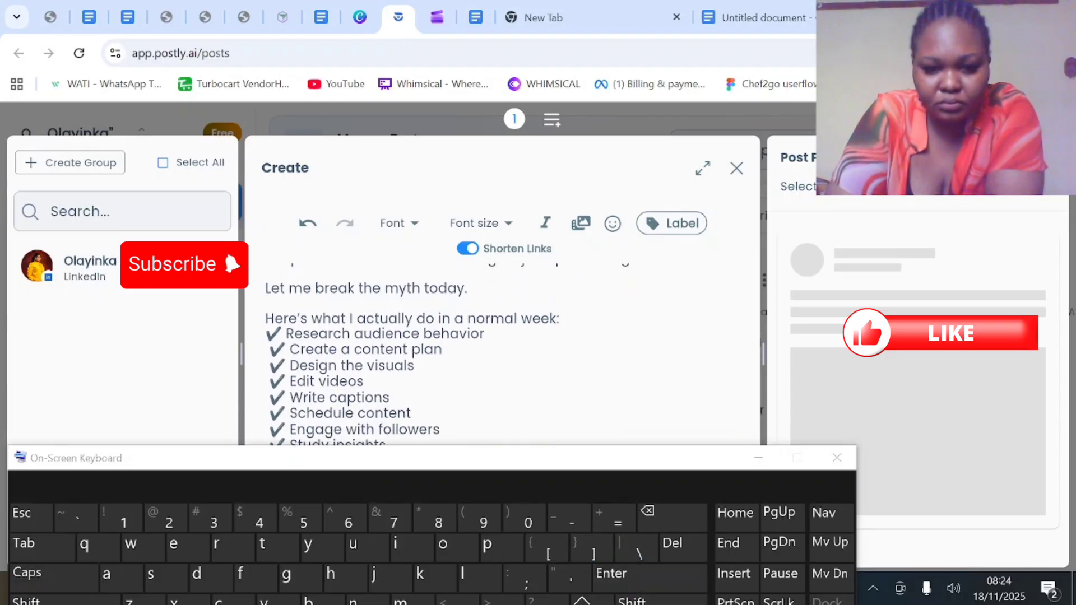